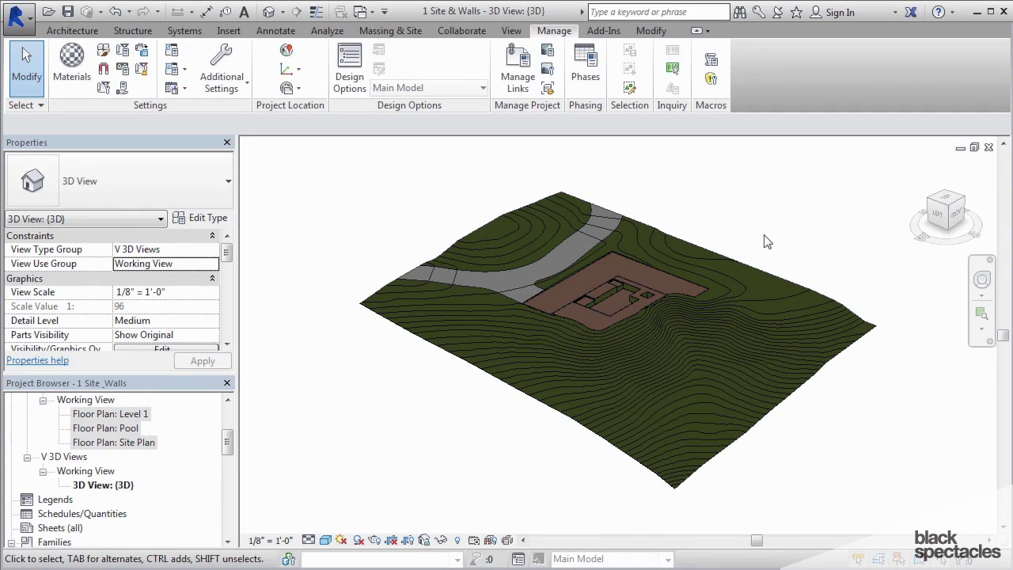
Step: Examine the site model's topography, driveway and building pads in 3D, including the pad around the pool
middle_drag(766, 230, 751, 259)
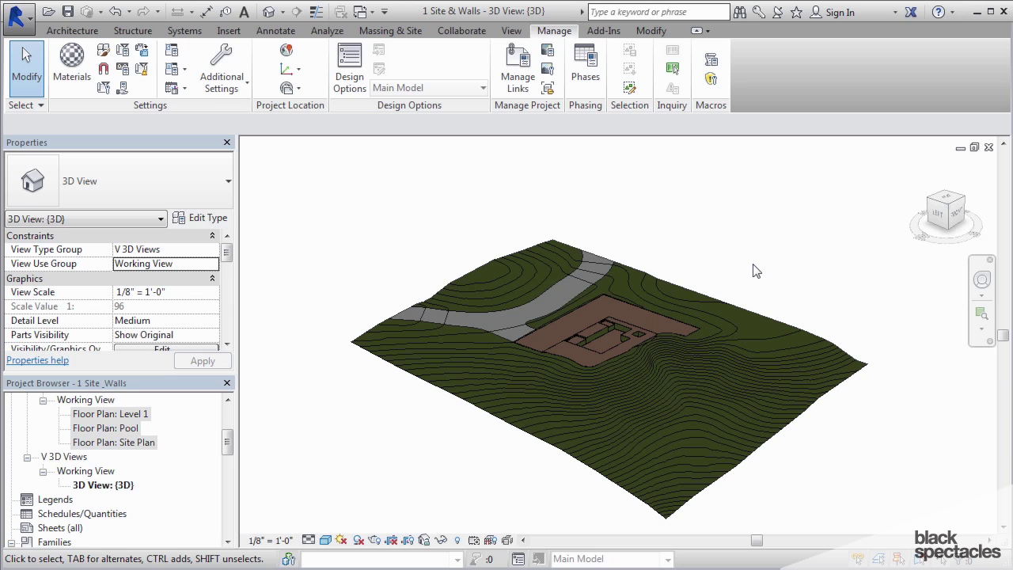
shift+middle_drag(762, 264, 742, 309)
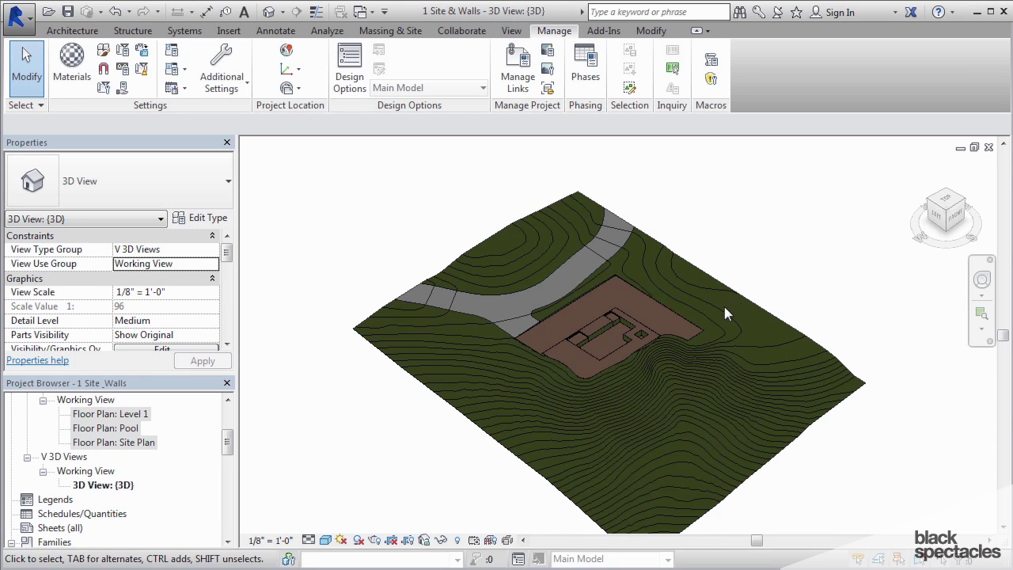
middle_drag(759, 263, 771, 226)
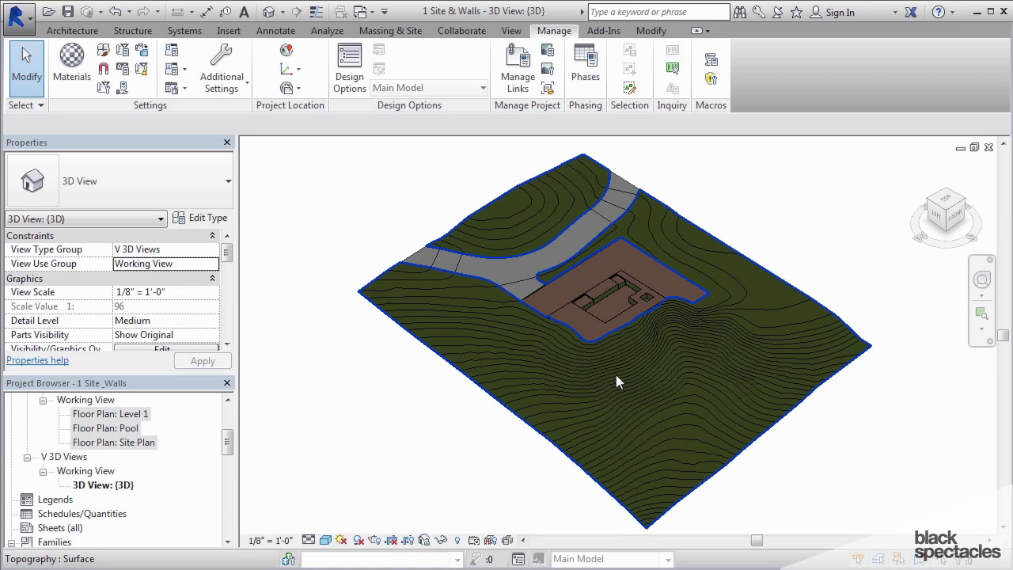
middle_drag(610, 392, 739, 359)
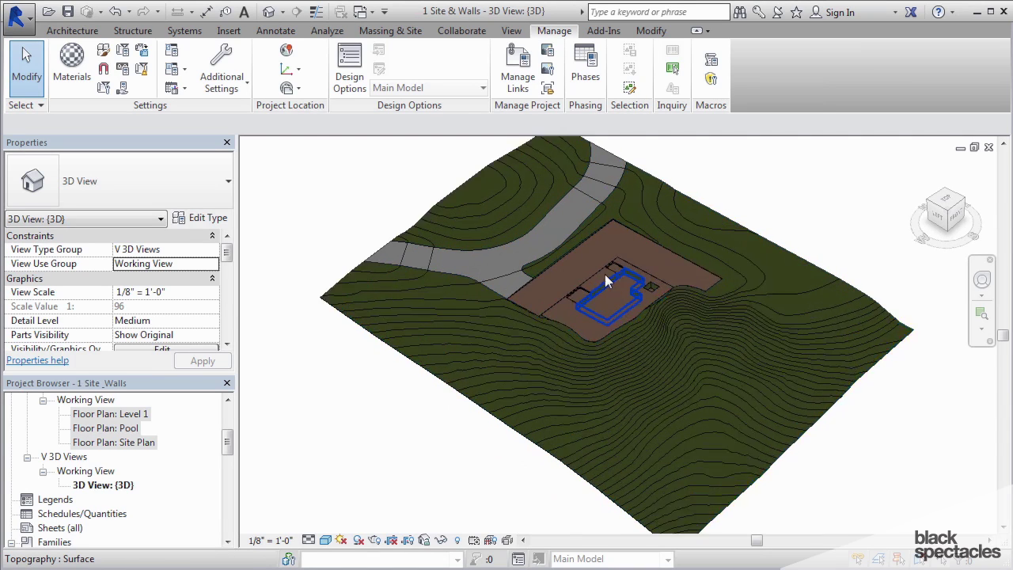
scroll(604, 273, up, 3)
click(549, 315)
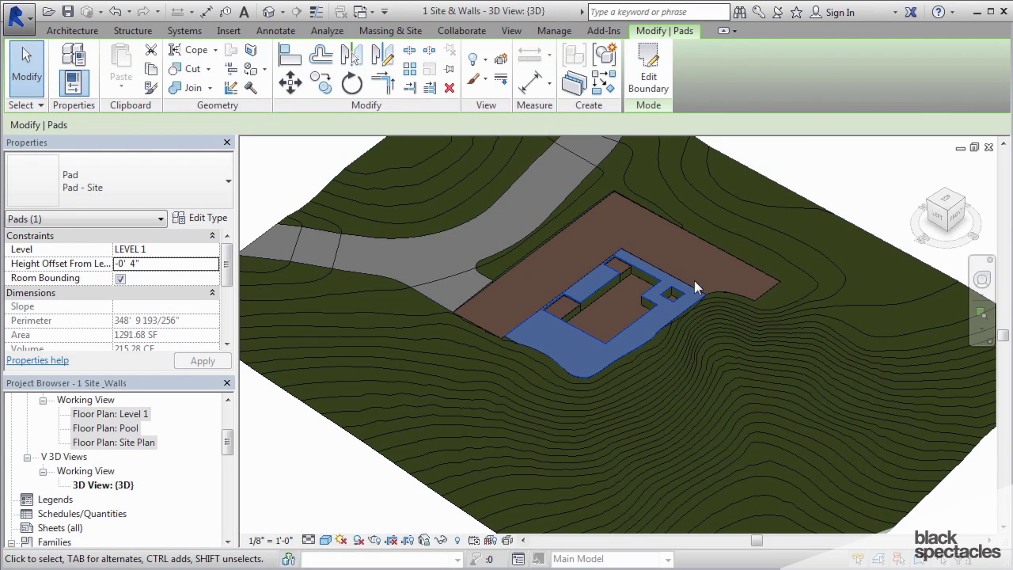
shift+middle_drag(749, 296, 388, 188)
key(Escape)
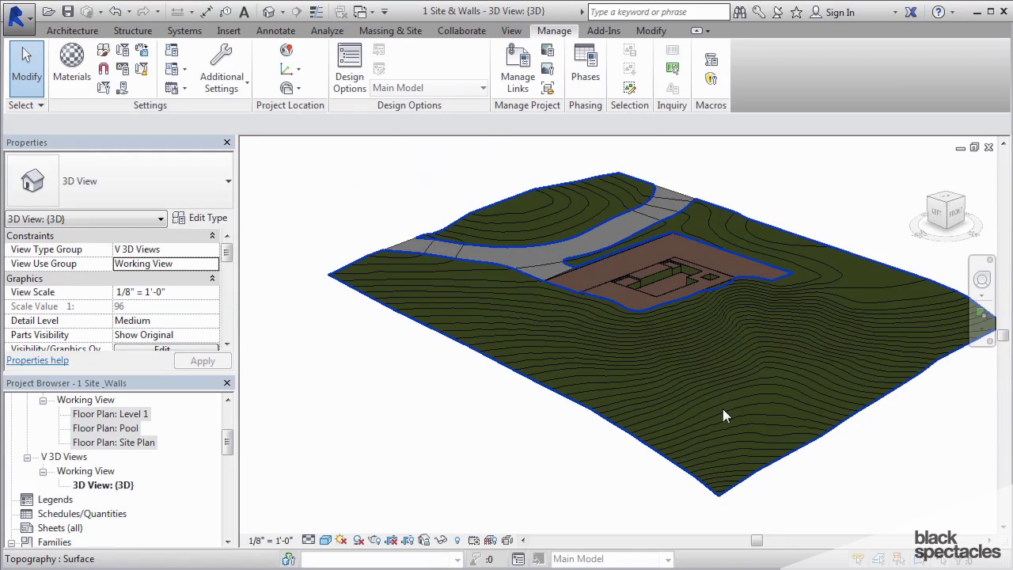
middle_drag(864, 404, 728, 454)
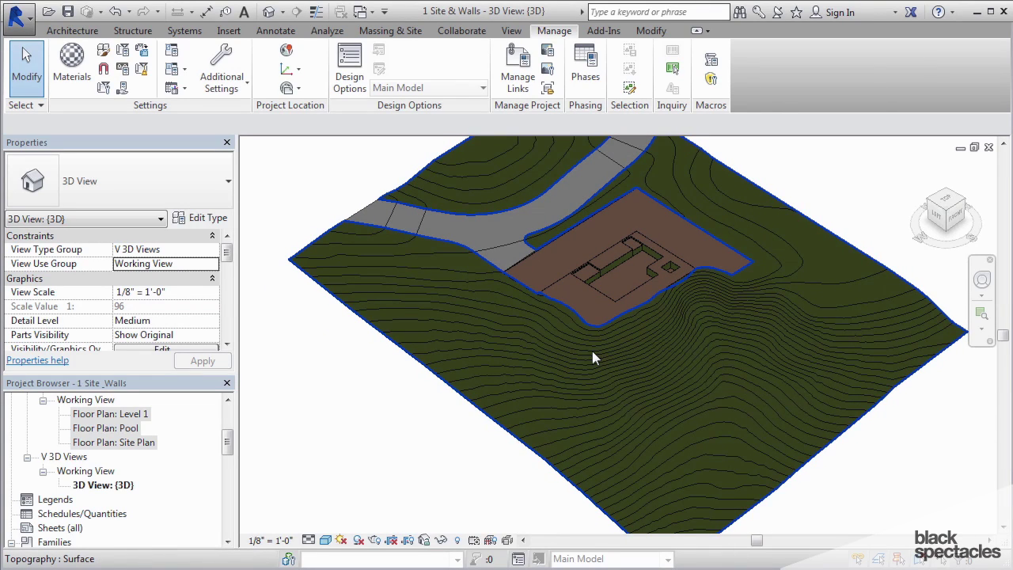
Step: Create a new project with no template file, using the Imperial system of measurement
click(16, 16)
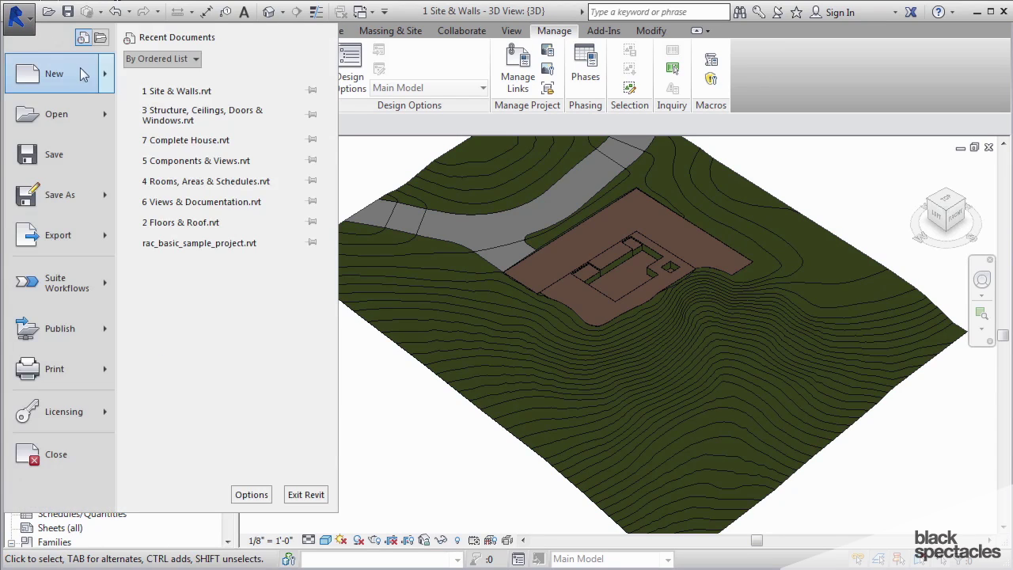
mouse_move(105, 75)
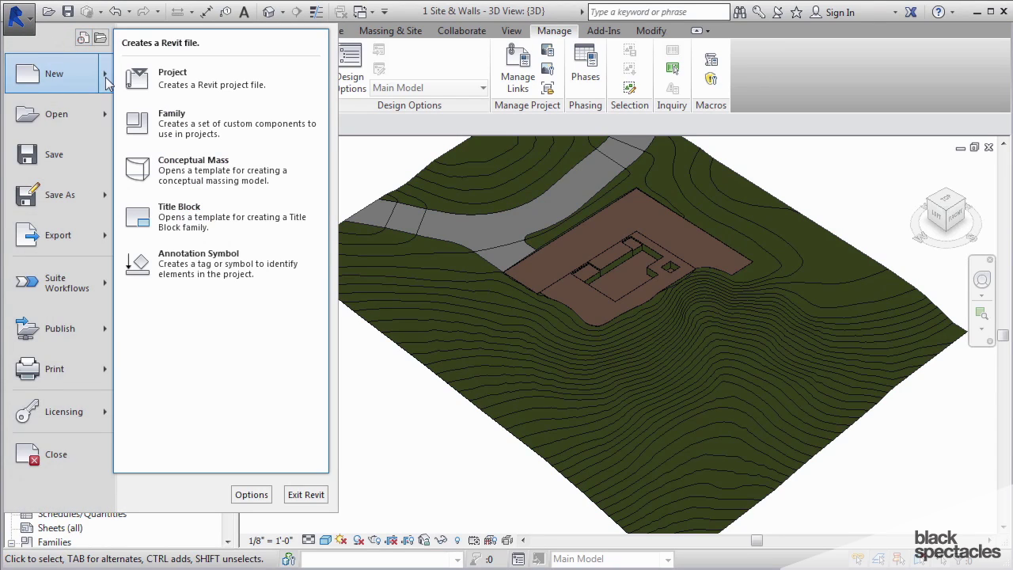
click(168, 79)
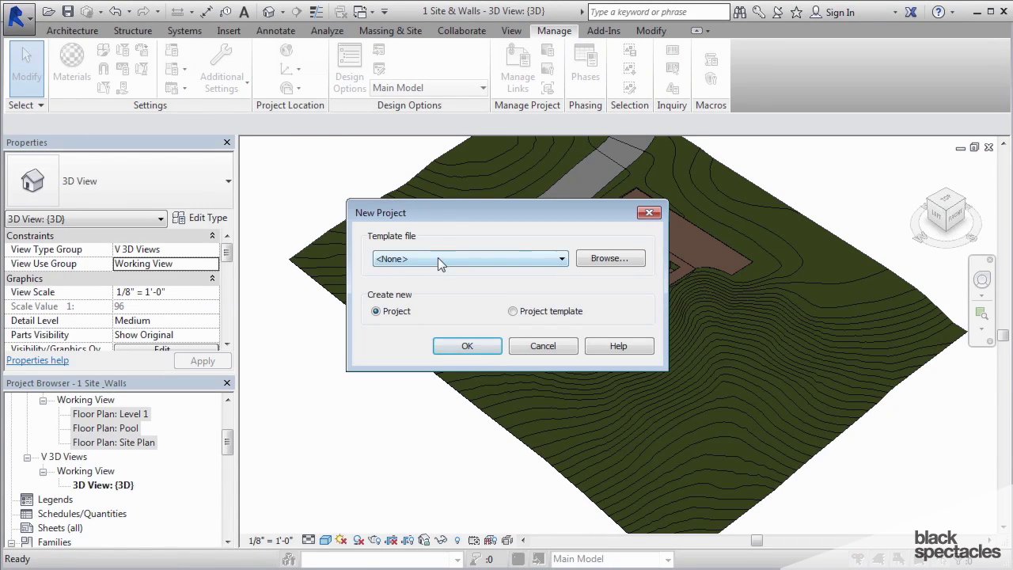
click(438, 258)
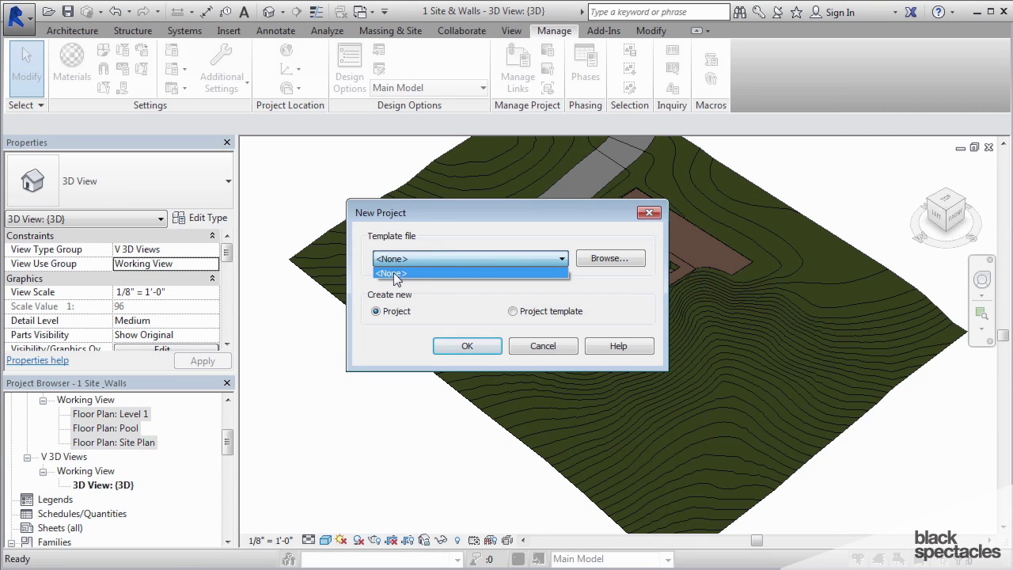
click(394, 274)
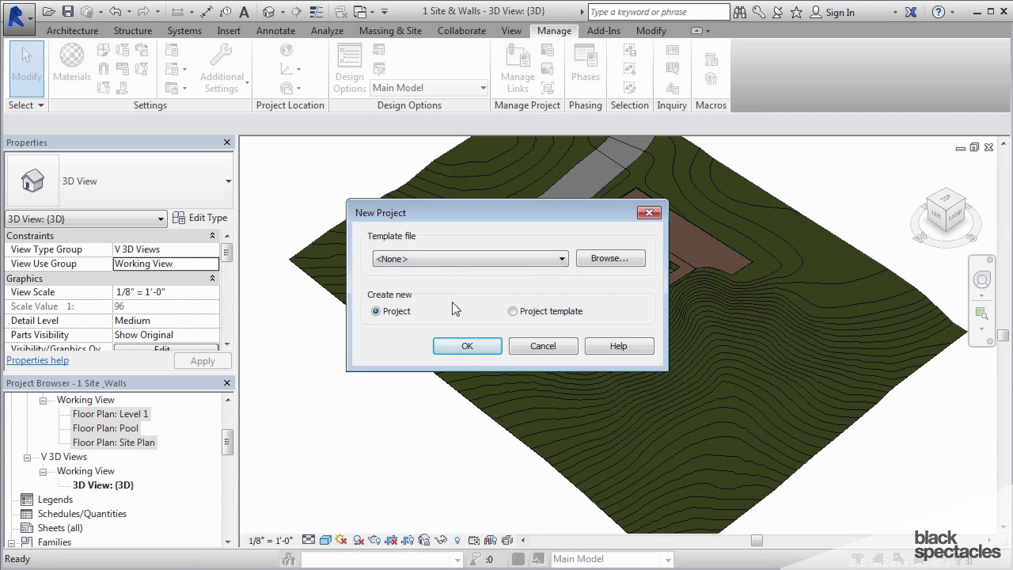
click(466, 346)
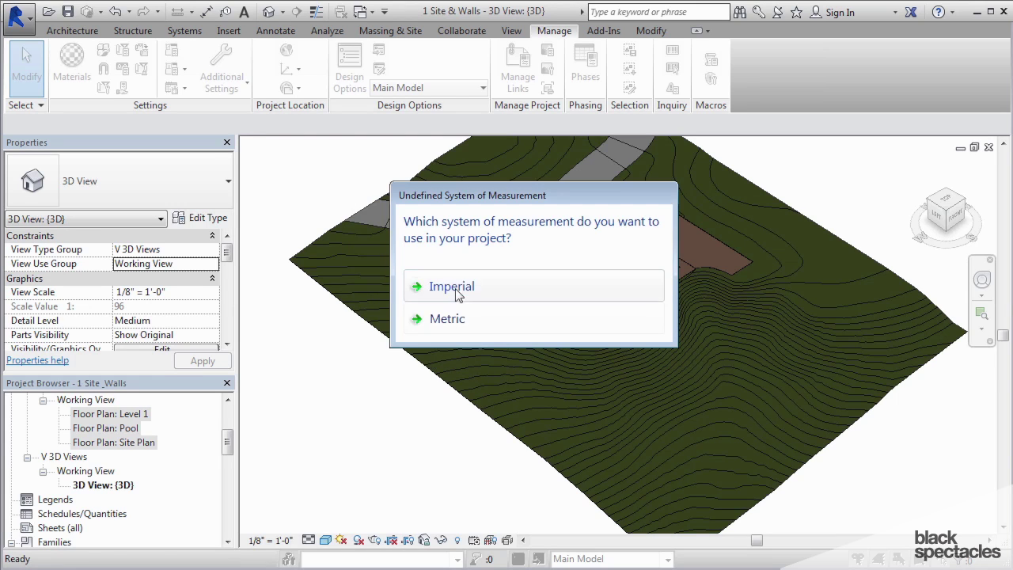
click(457, 292)
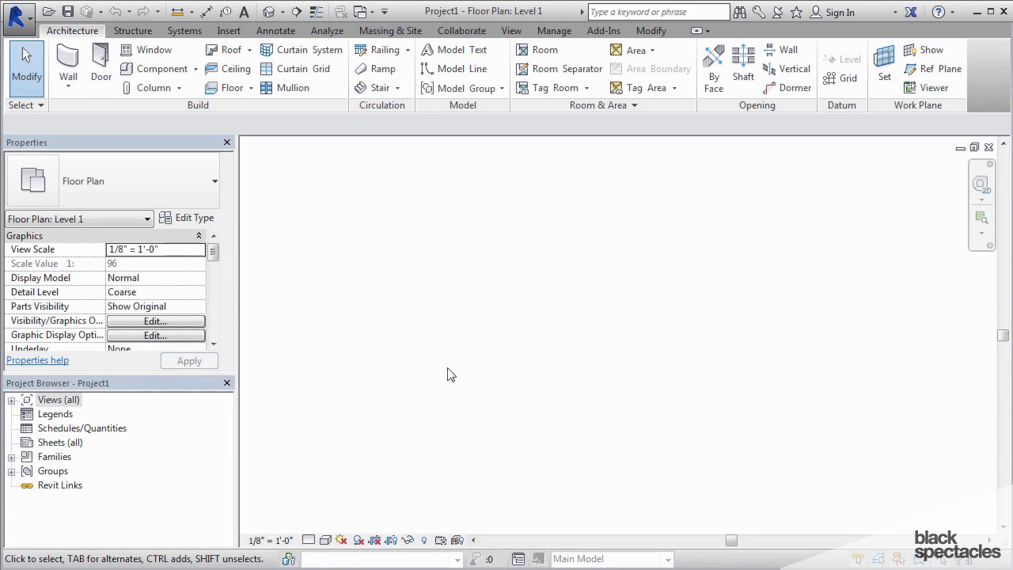
Step: Place four corner points of a toposurface covering about 196 SF at absolute elevation 0' 0" in the Level 1 floor plan
click(11, 400)
click(27, 428)
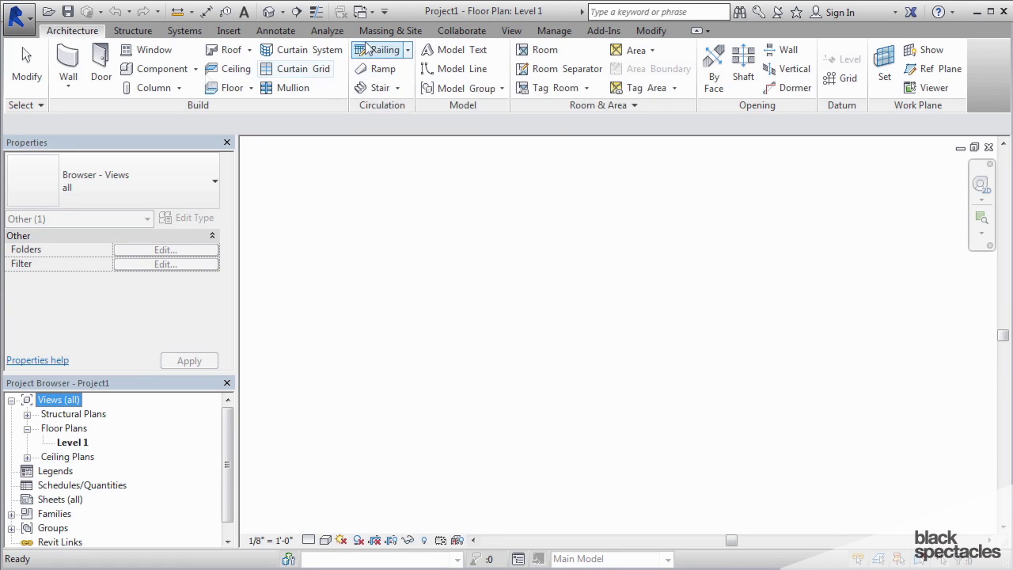
click(388, 32)
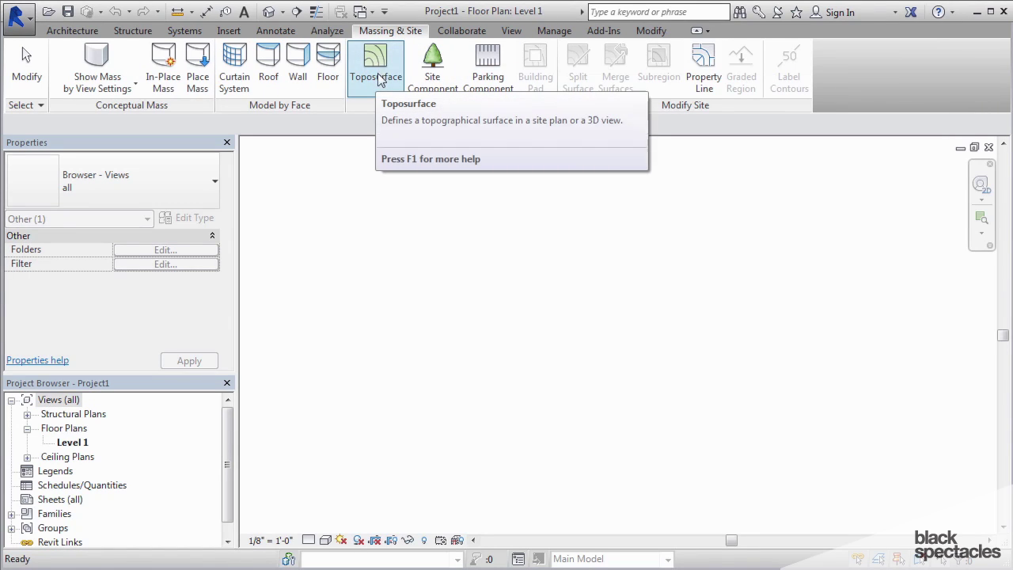
click(376, 67)
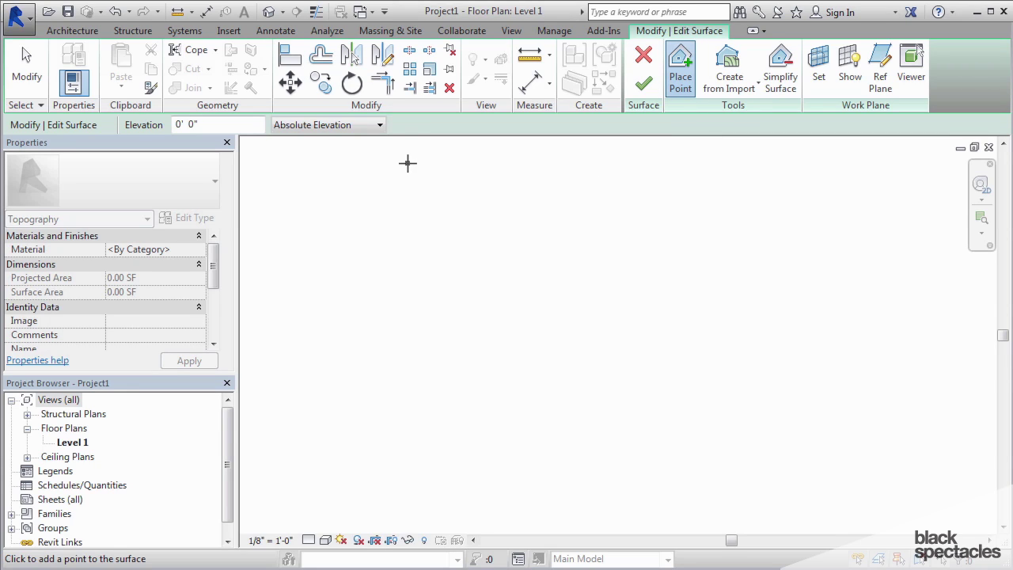
click(378, 129)
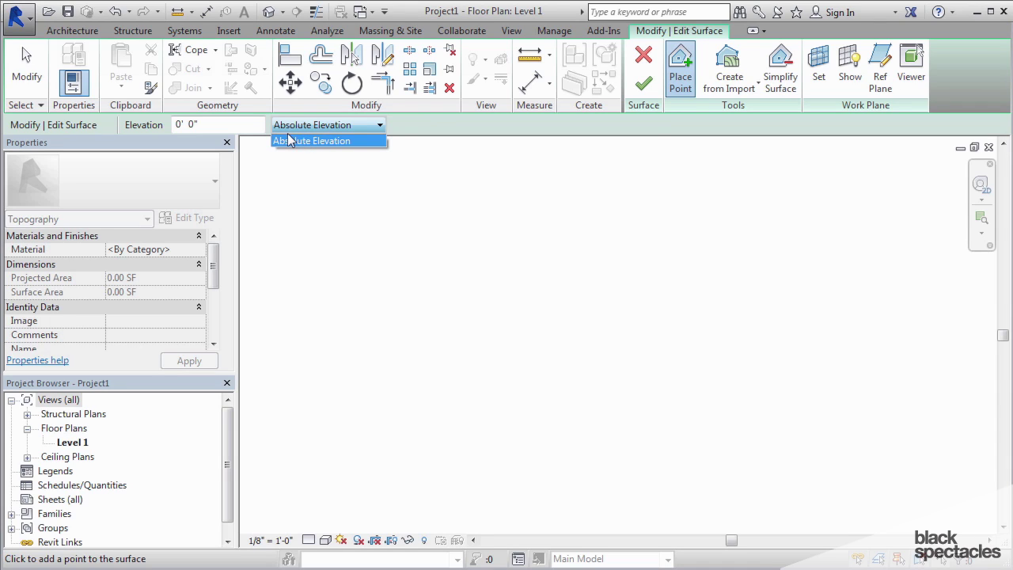
click(434, 135)
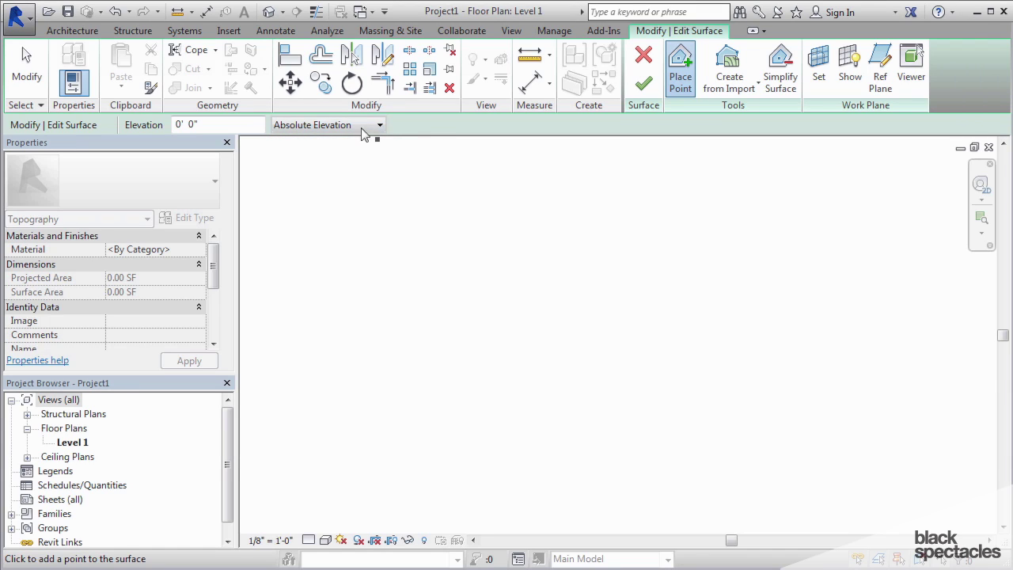
click(196, 125)
drag(209, 125, 159, 121)
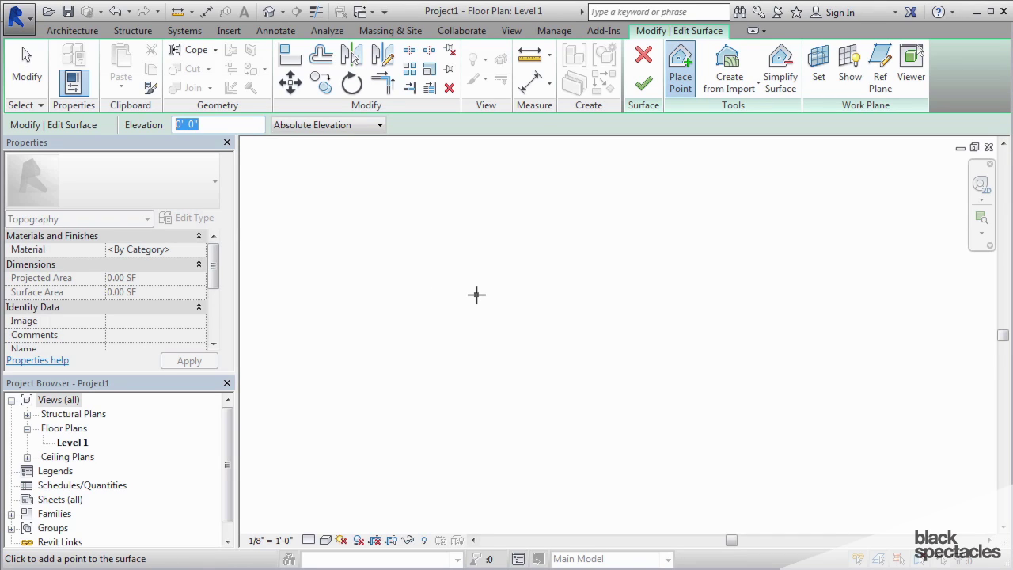
click(686, 70)
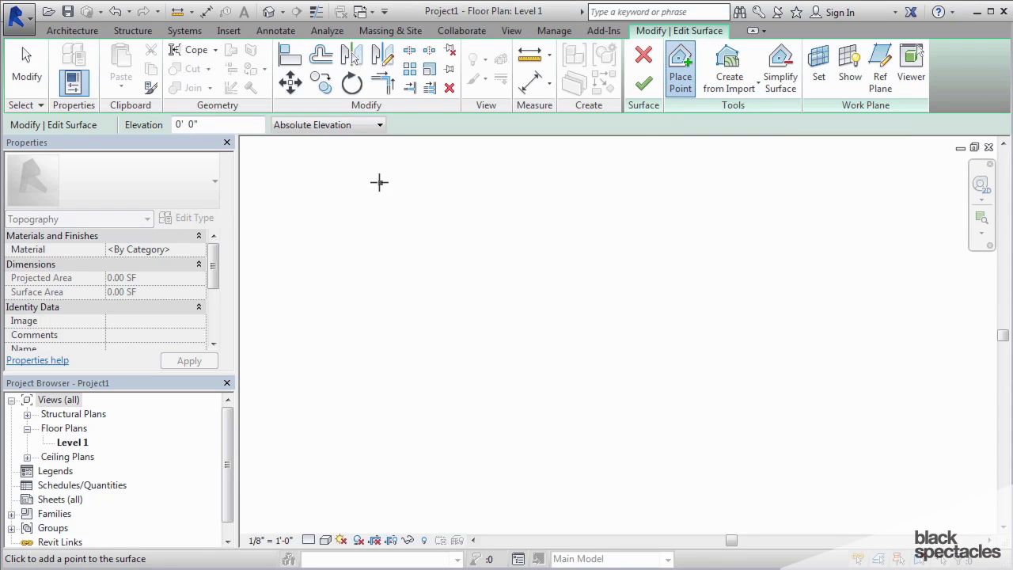
click(498, 196)
click(715, 205)
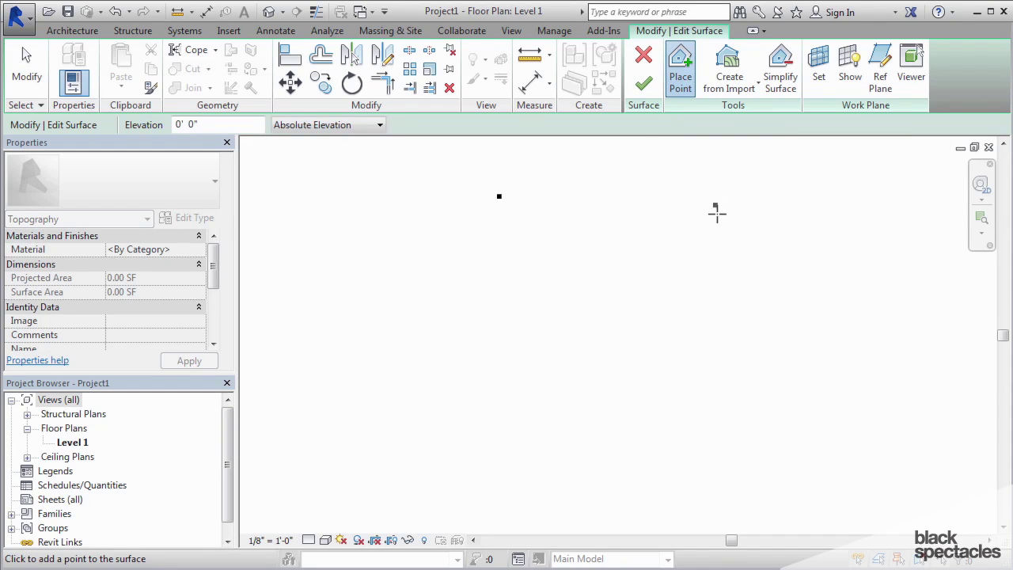
click(730, 432)
click(488, 399)
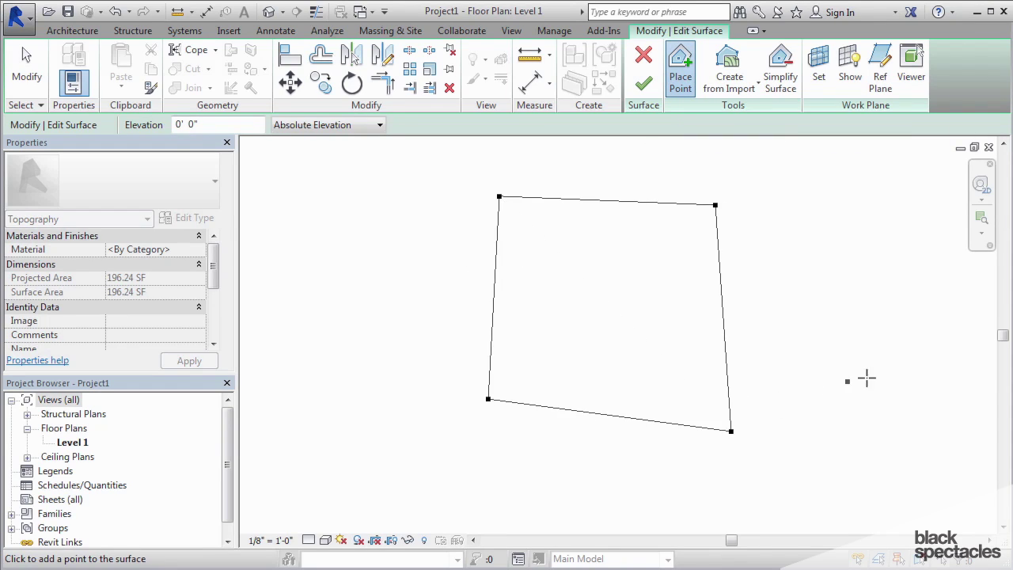
Step: Finish the four-point toposurface and leave surface editing
click(197, 124)
click(705, 153)
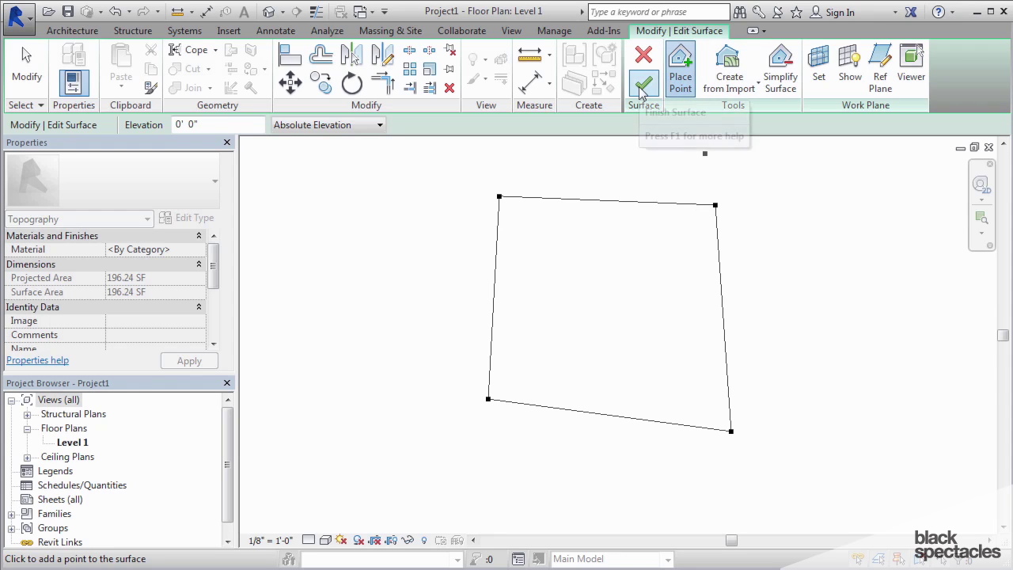
click(641, 87)
key(Escape)
scroll(545, 285, down, 4)
middle_drag(545, 287, 546, 344)
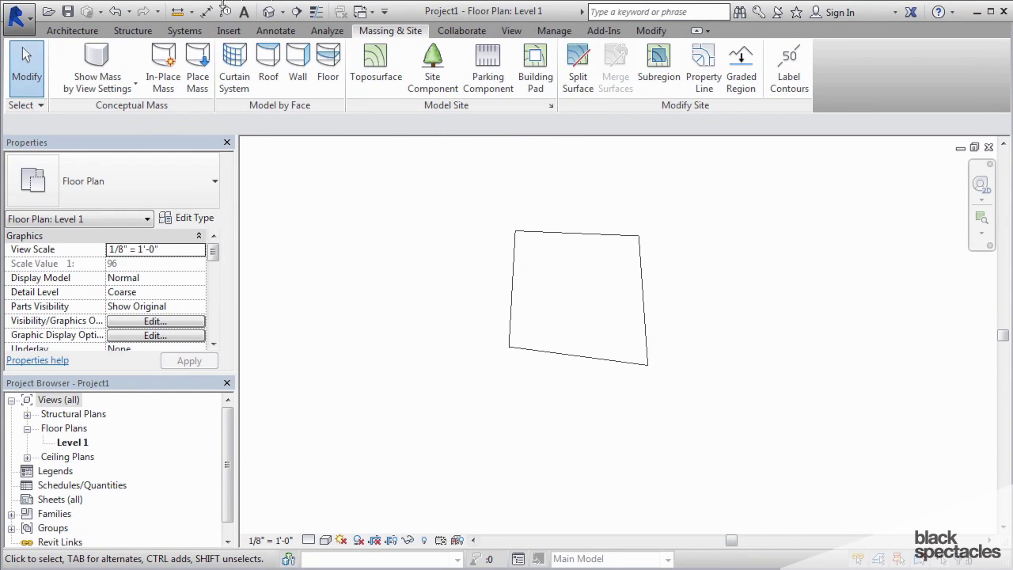
Step: Open the default 3D view of the toposurface and set its visual style to Consistent Colors
click(243, 11)
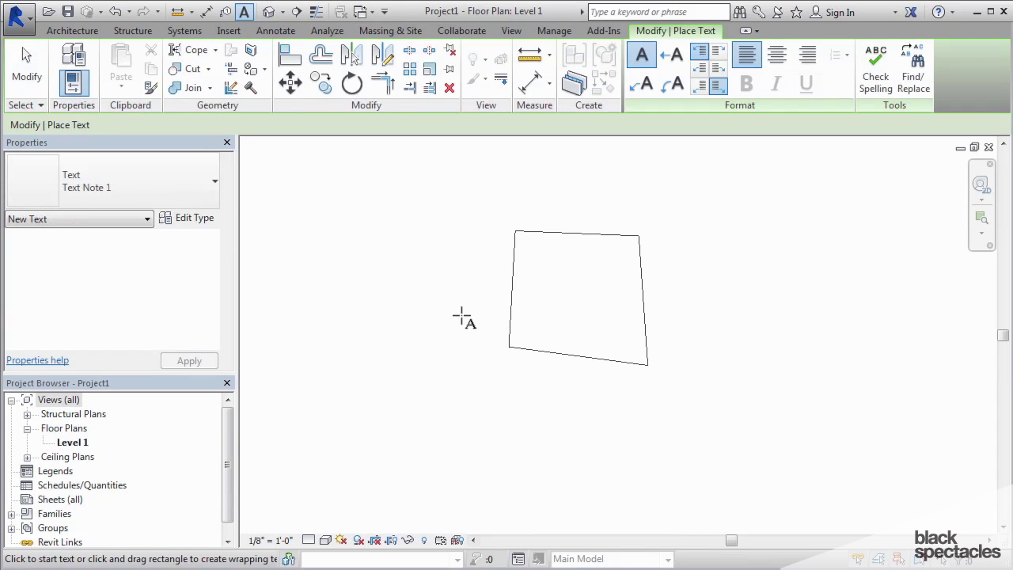
click(270, 11)
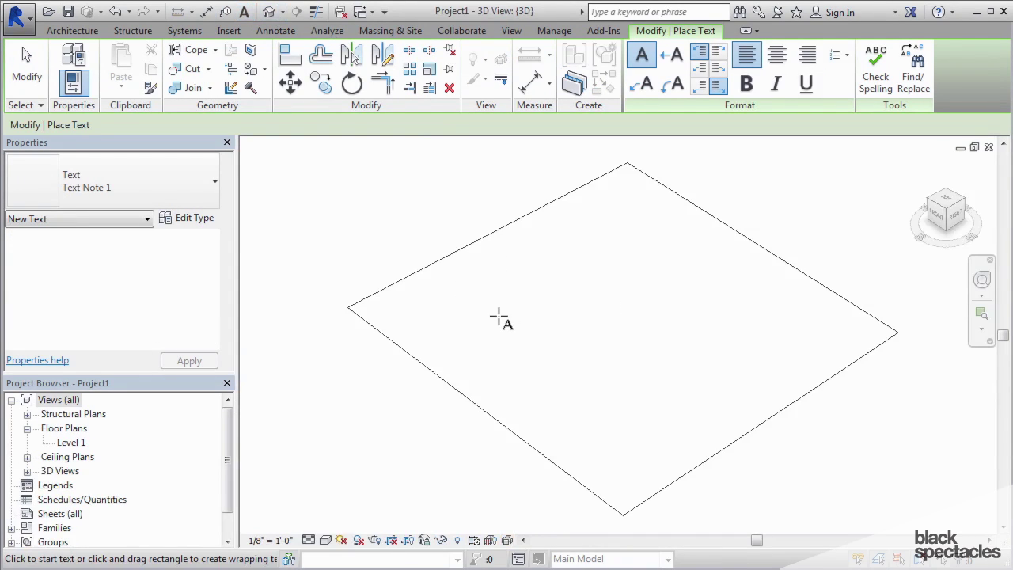
scroll(499, 317, down, 3)
shift+middle_drag(501, 341, 663, 313)
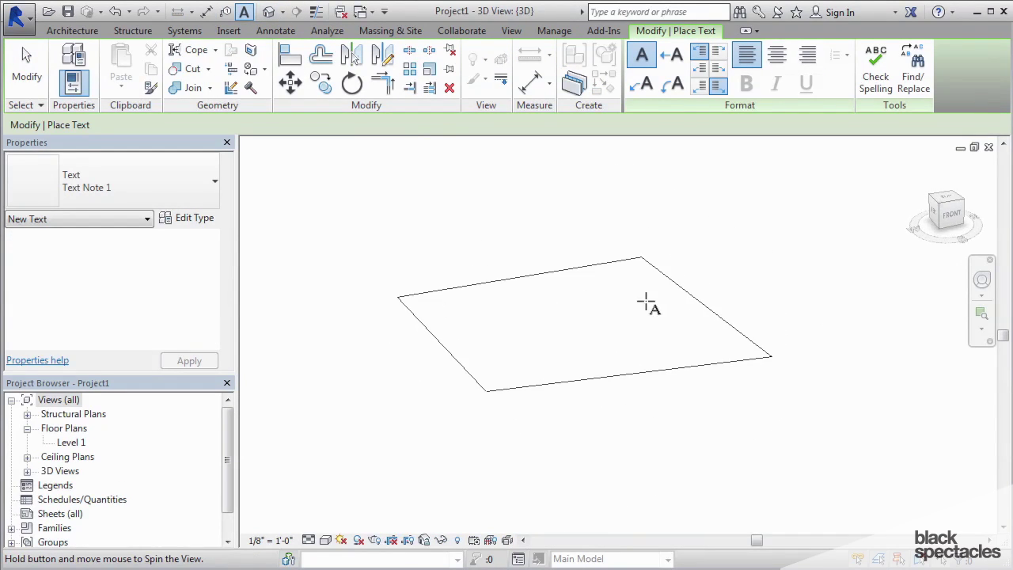
click(325, 540)
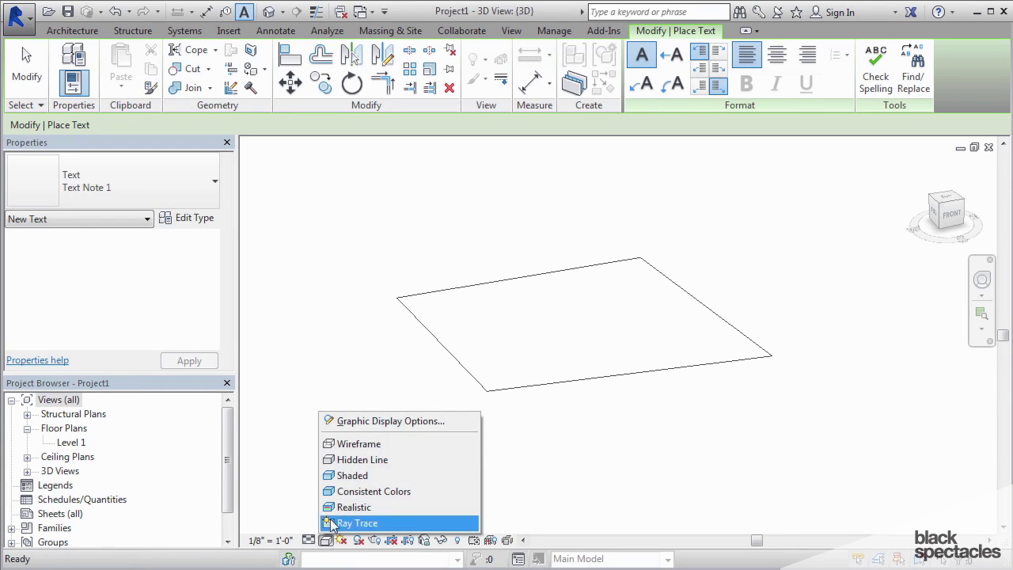
click(366, 493)
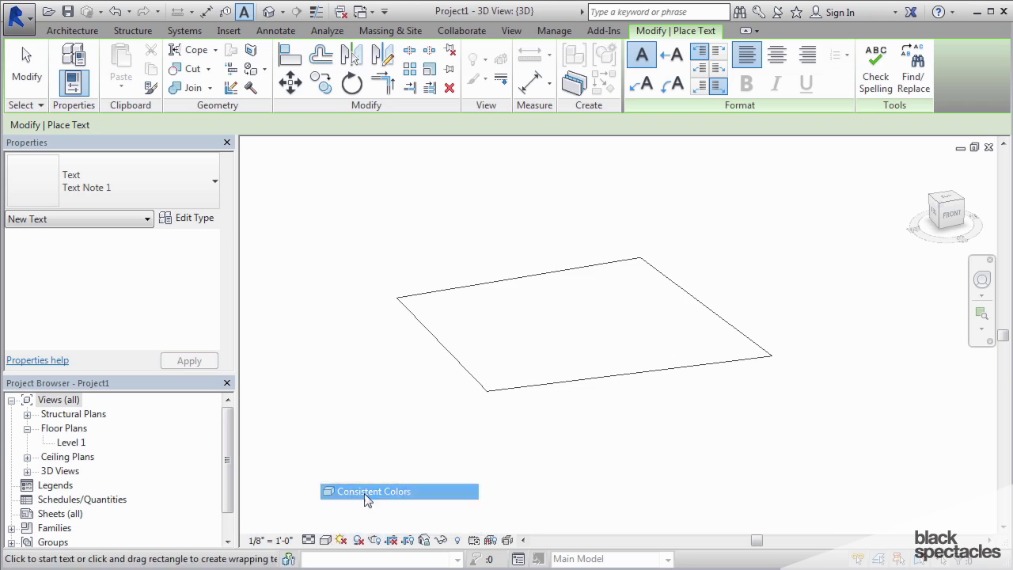
mouse_move(784, 219)
shift+middle_down()
mouse_move(833, 310)
mouse_move(848, 280)
mouse_move(823, 282)
mouse_move(836, 280)
mouse_move(819, 271)
shift+middle_up()
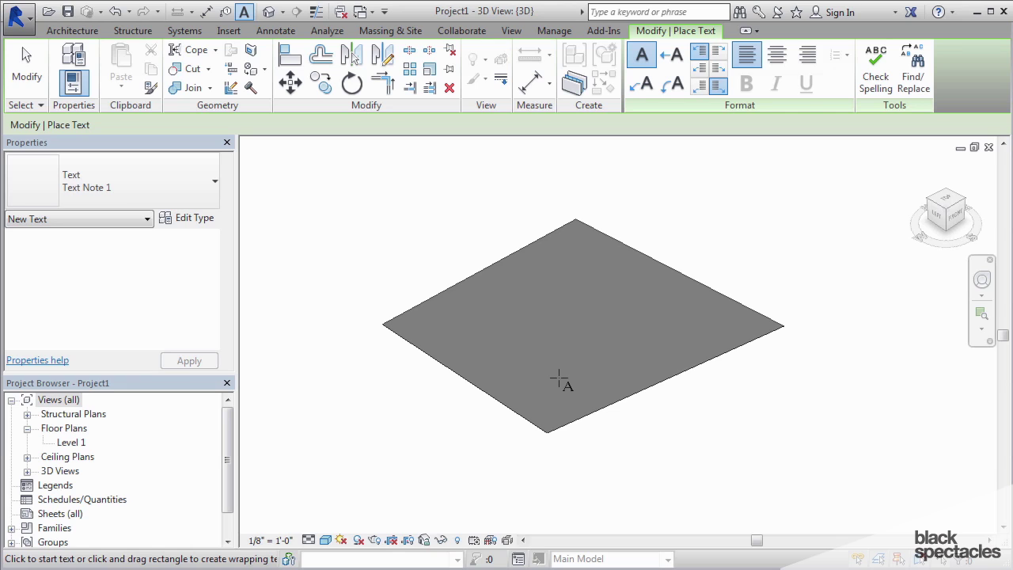
Step: Open the Level 1 floor plan and start editing the surface of the toposurface
double_click(71, 443)
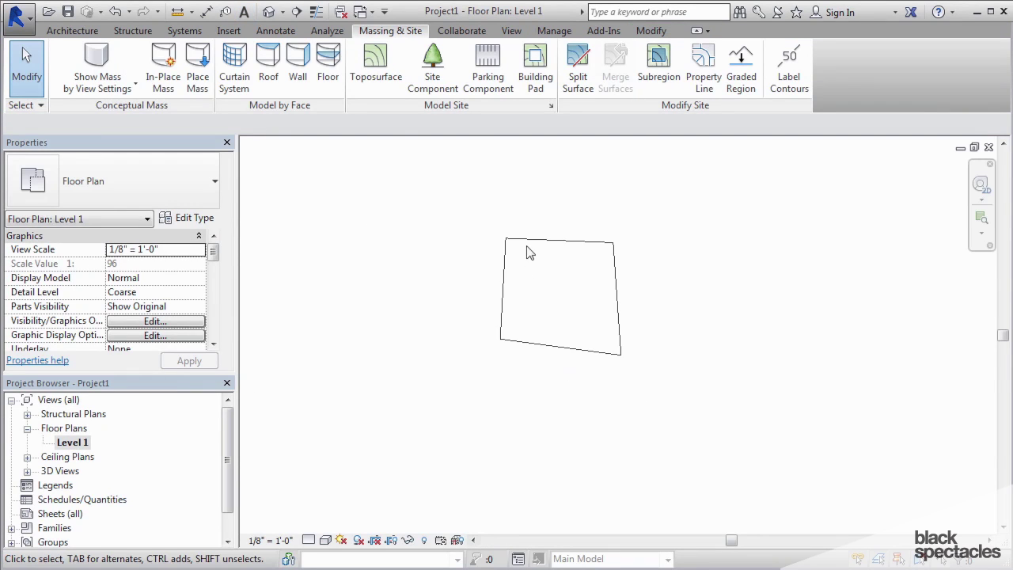
click(541, 241)
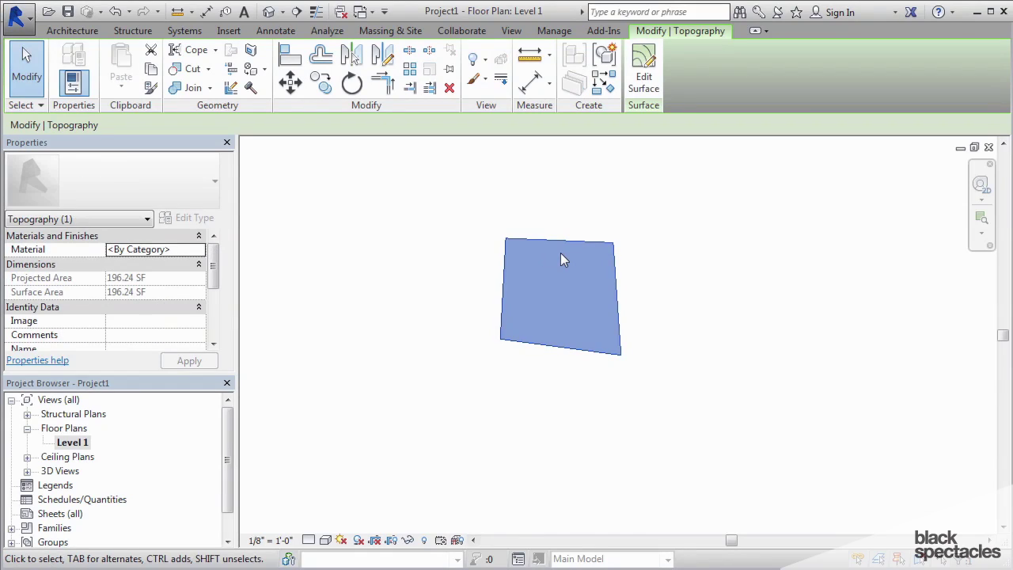
click(647, 73)
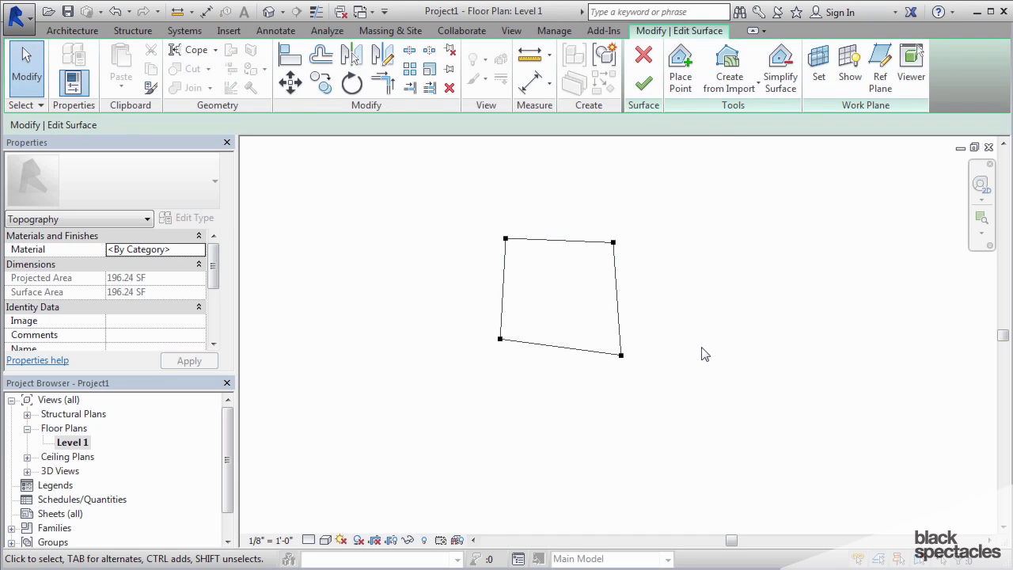
Step: Set the elevation of the toposurface's two upper corner points in plan to 3' 0"
scroll(625, 333, up, 5)
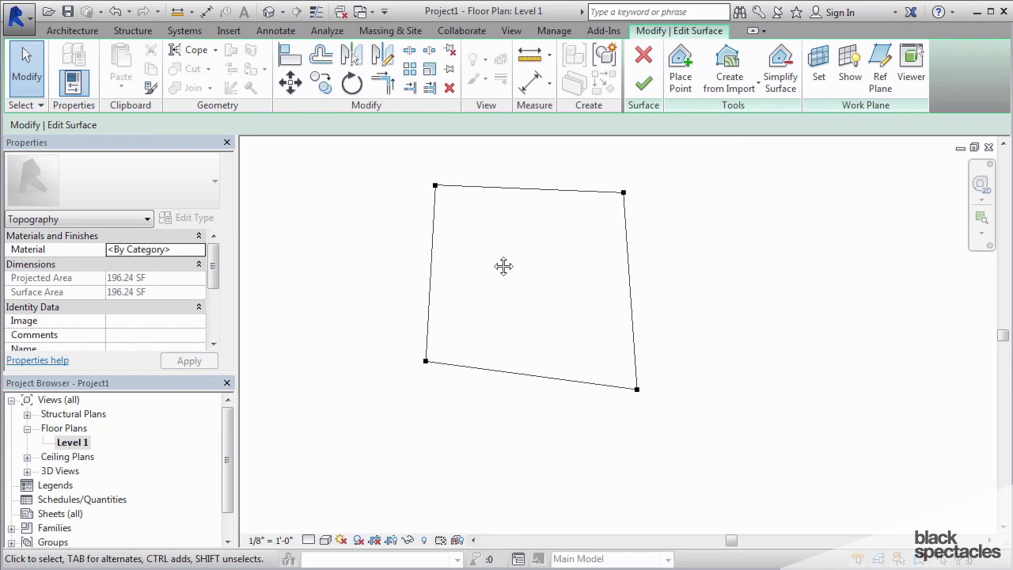
drag(444, 220, 763, 321)
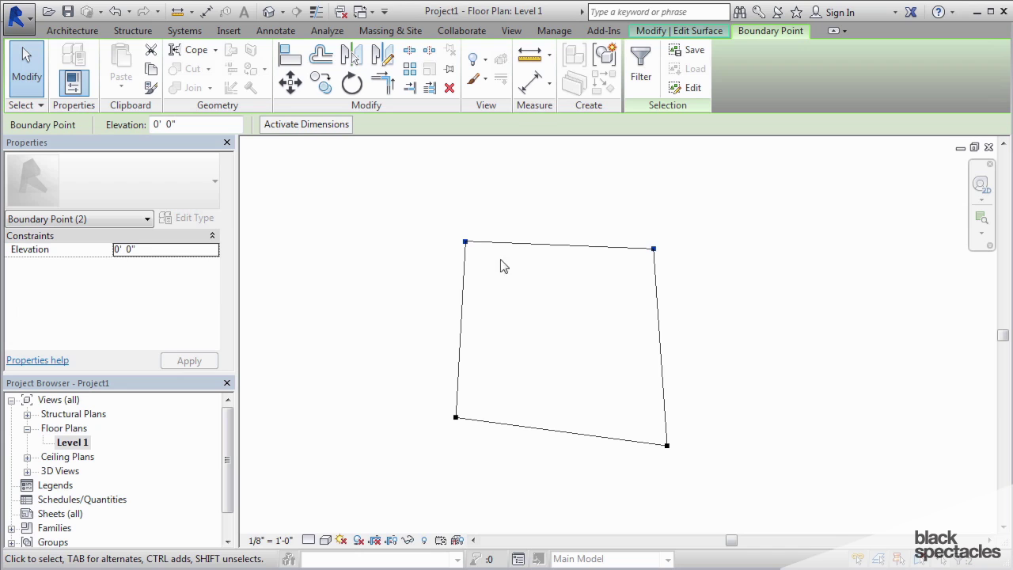
drag(425, 209, 762, 316)
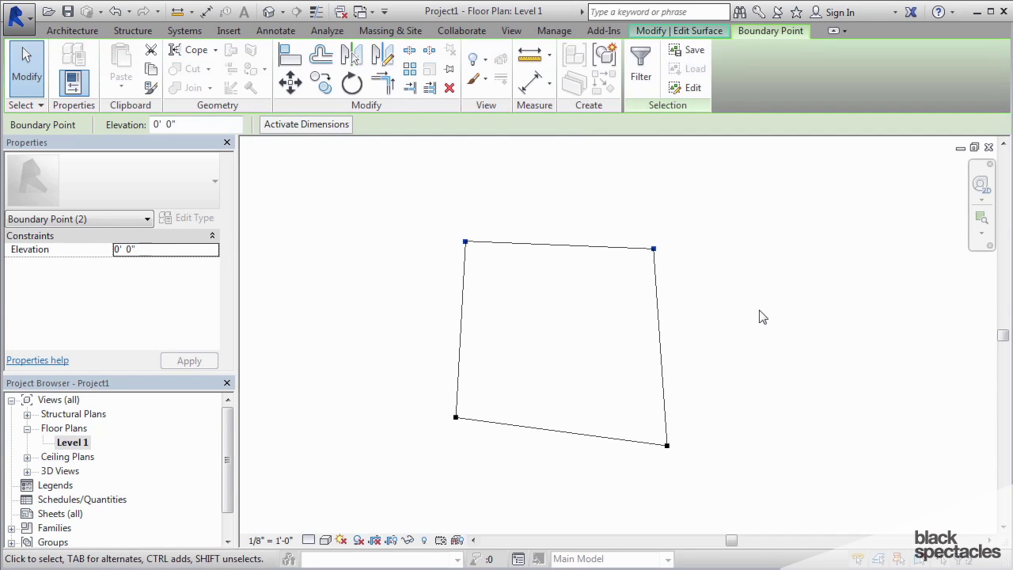
click(161, 124)
text(3)
key(Return)
click(394, 233)
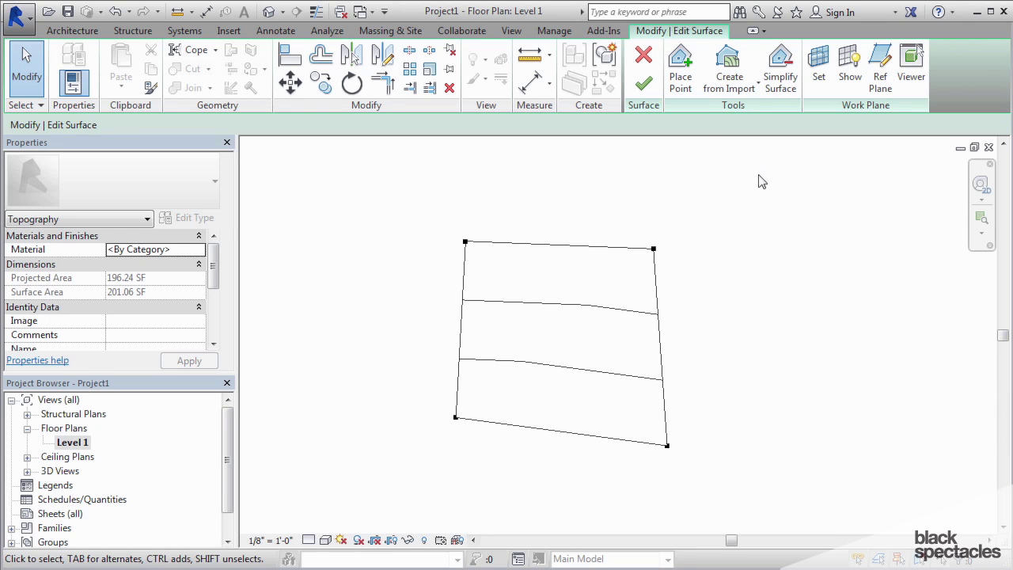
Step: Place points at absolute elevation 1' 0" from the left to the right edge of the surface, arching upward and then dipping into a U-shaped loop
click(680, 72)
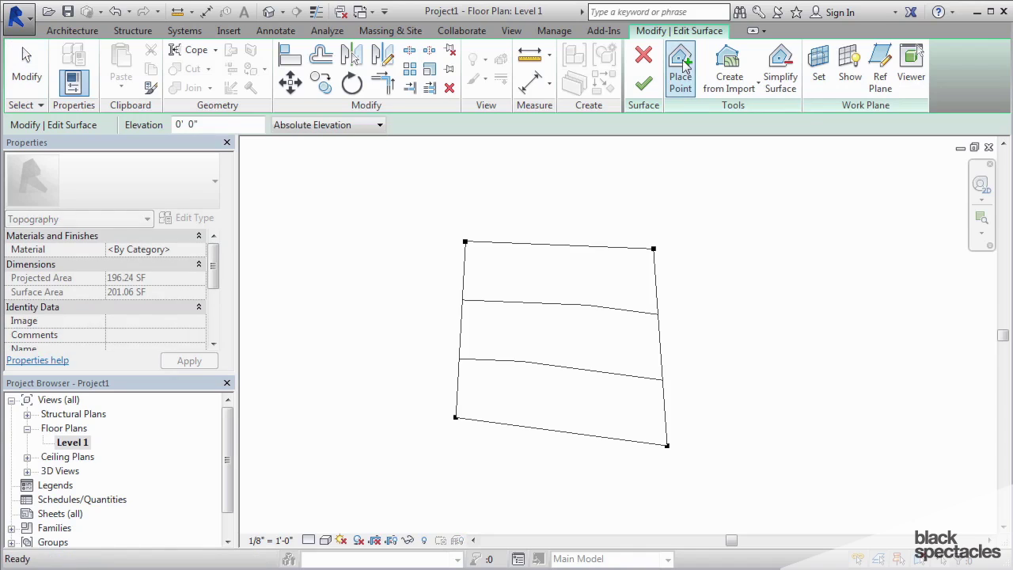
click(190, 124)
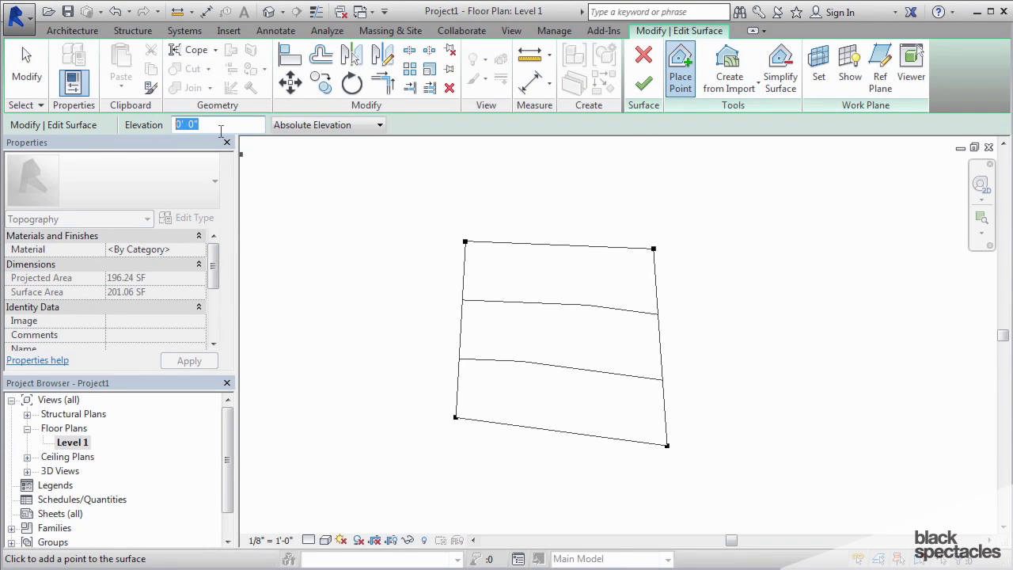
text(1)
click(461, 354)
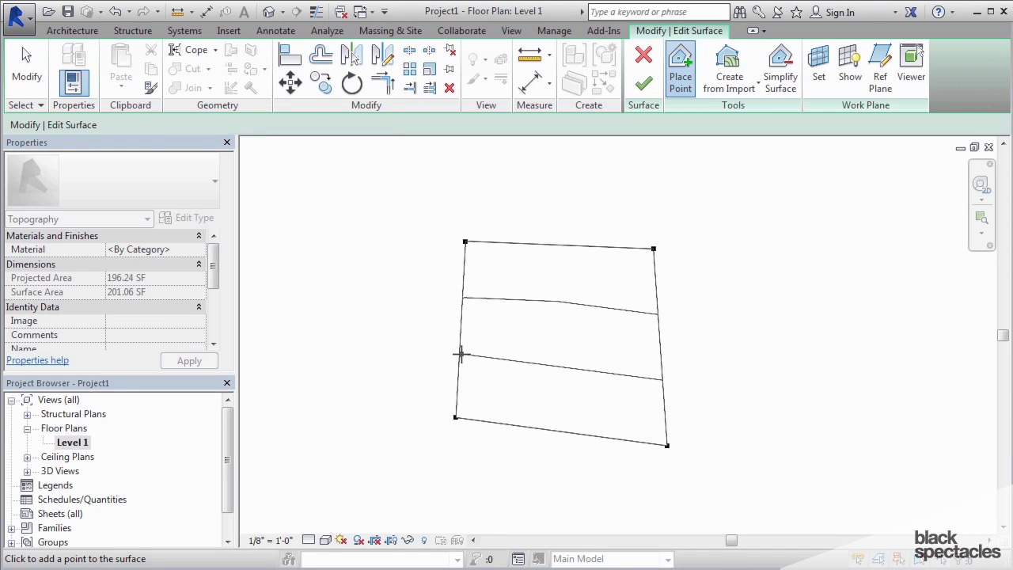
click(516, 346)
click(542, 325)
click(579, 323)
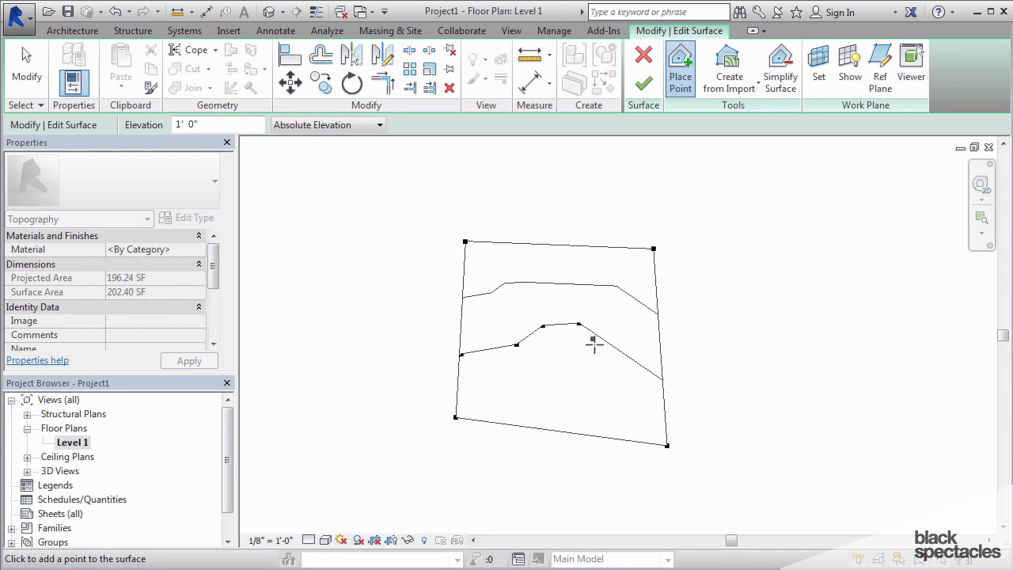
click(598, 349)
click(589, 371)
click(592, 402)
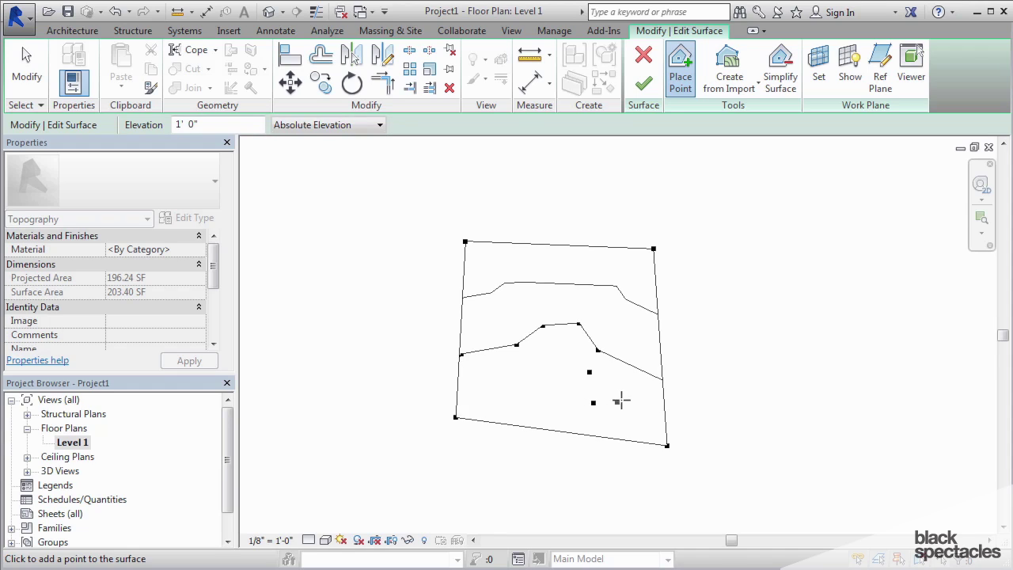
click(620, 399)
click(636, 376)
click(660, 361)
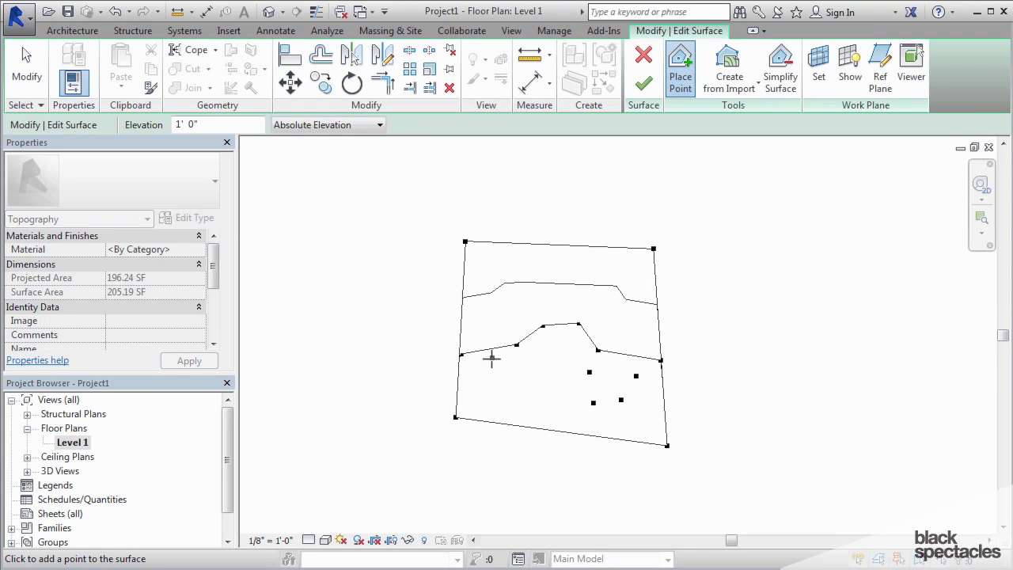
Step: Add intermediate points at elevation 1' 0" between the existing ones along the arch and around the U-shaped loop to smooth the contour
click(486, 354)
click(528, 339)
click(555, 321)
click(569, 320)
click(589, 339)
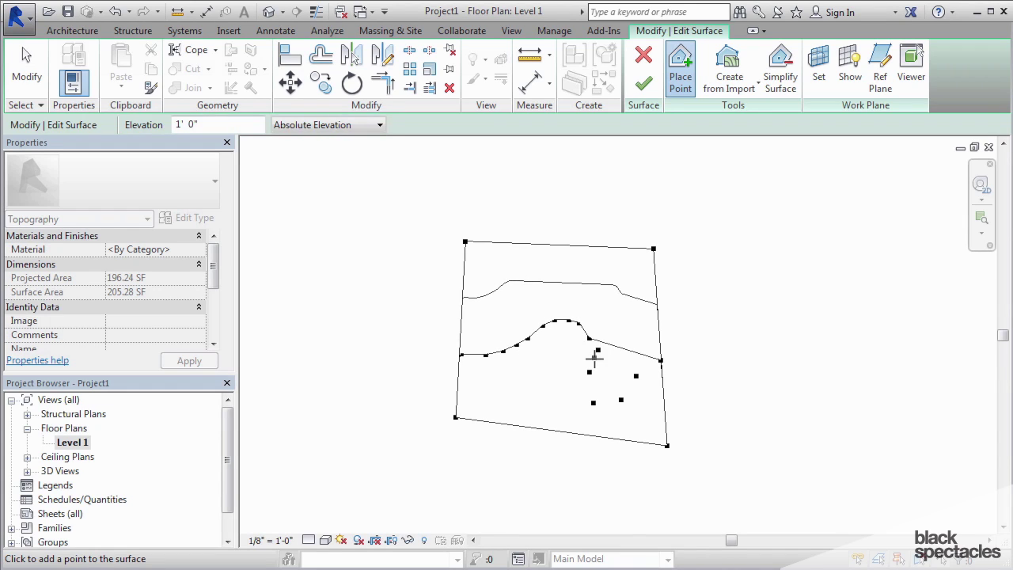
click(594, 358)
click(609, 403)
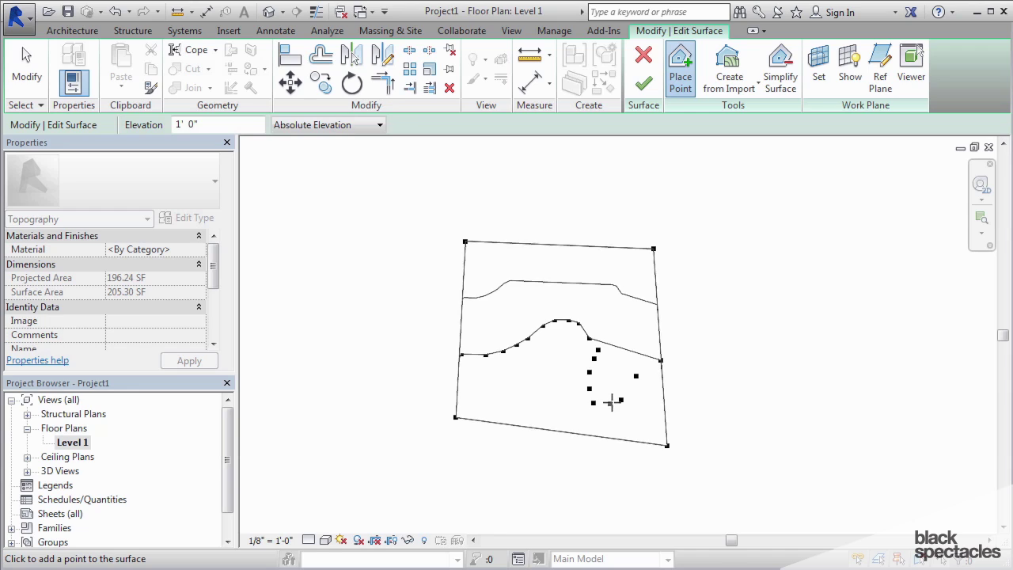
click(629, 390)
click(654, 362)
click(641, 365)
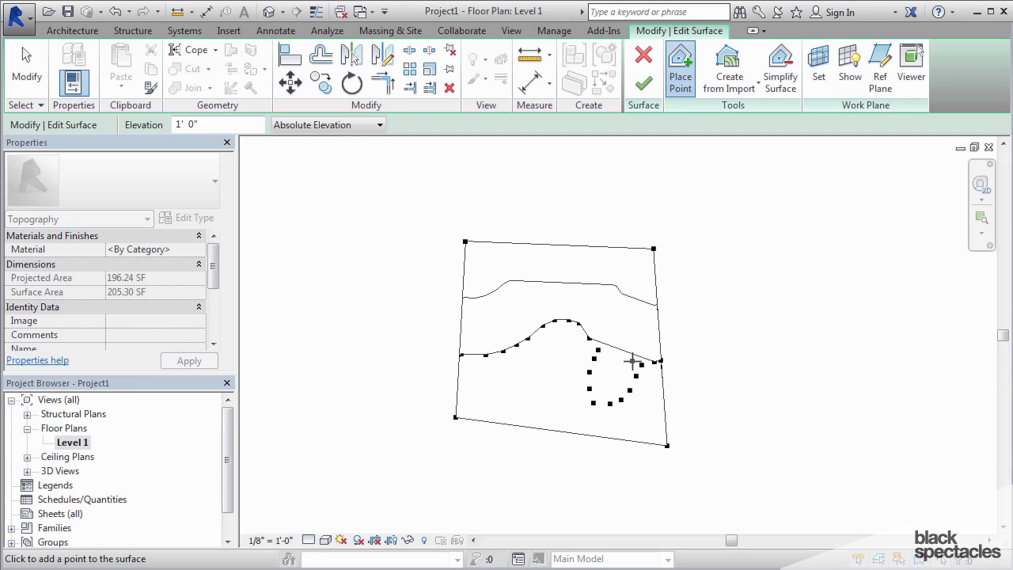
scroll(595, 341, up, 2)
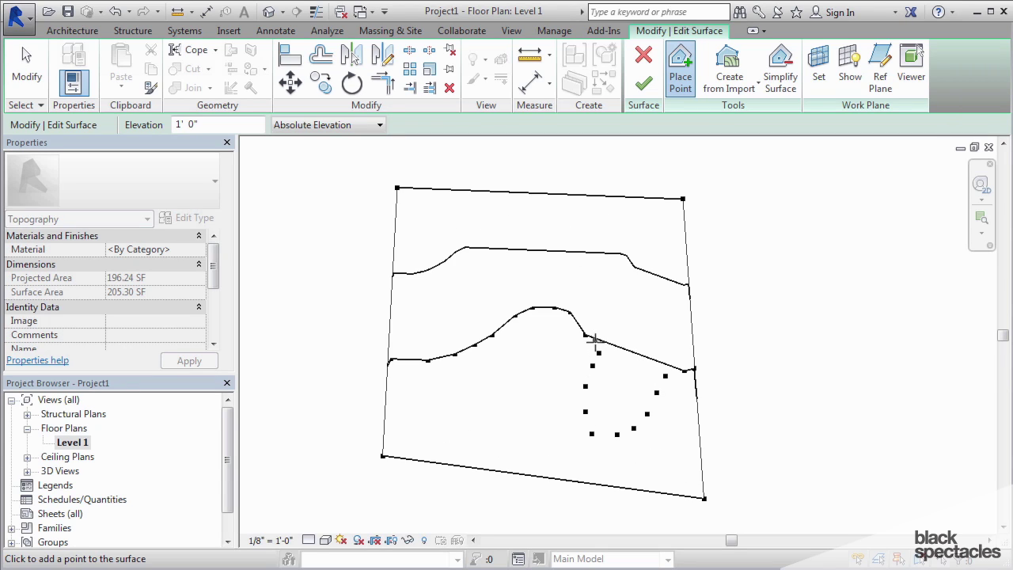
click(595, 342)
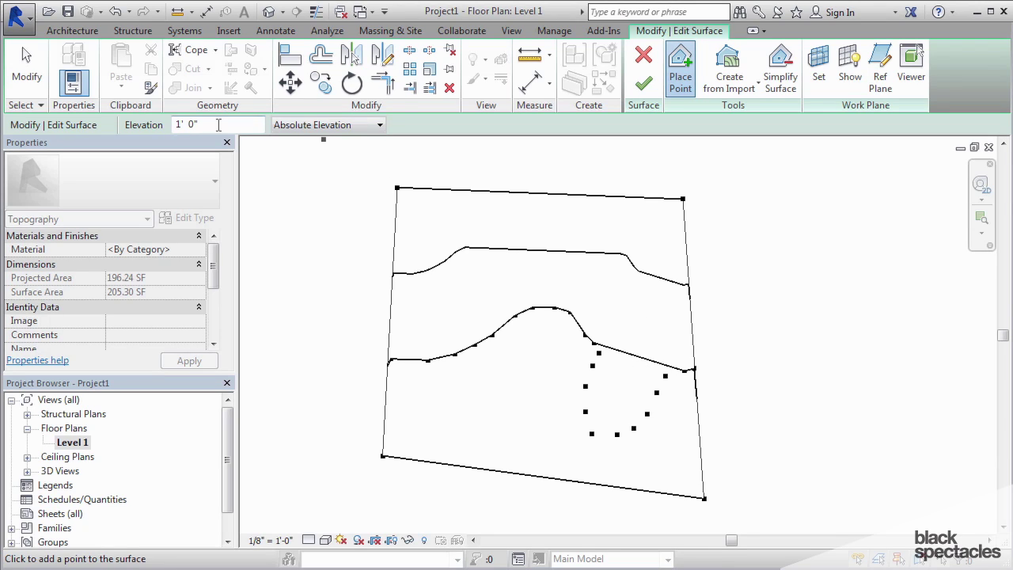
Step: Place three points at absolute elevation 1' 1" inside the U-shaped loop so the 1' contour follows it
click(377, 237)
drag(377, 237, 642, 374)
click(622, 385)
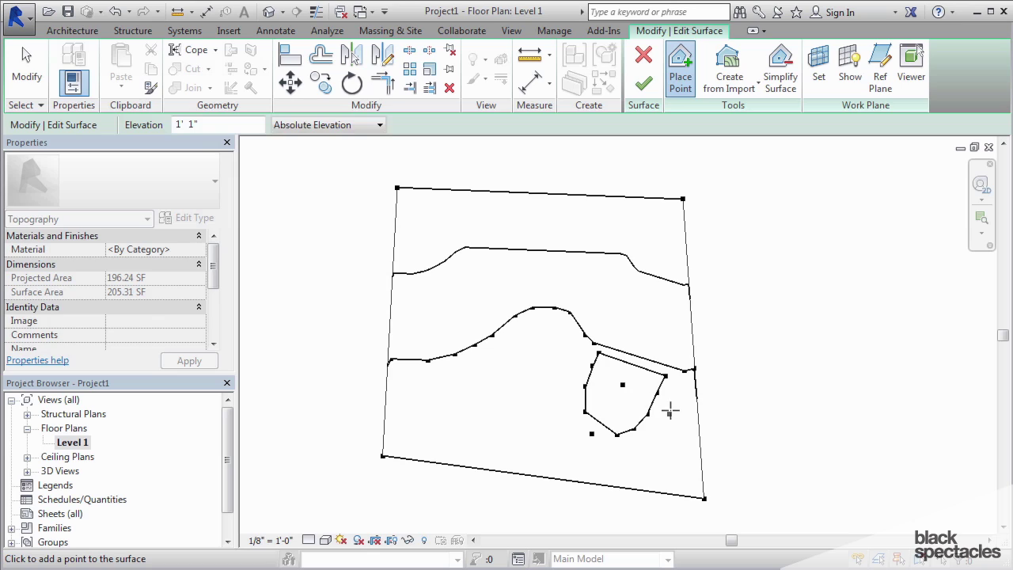
click(630, 358)
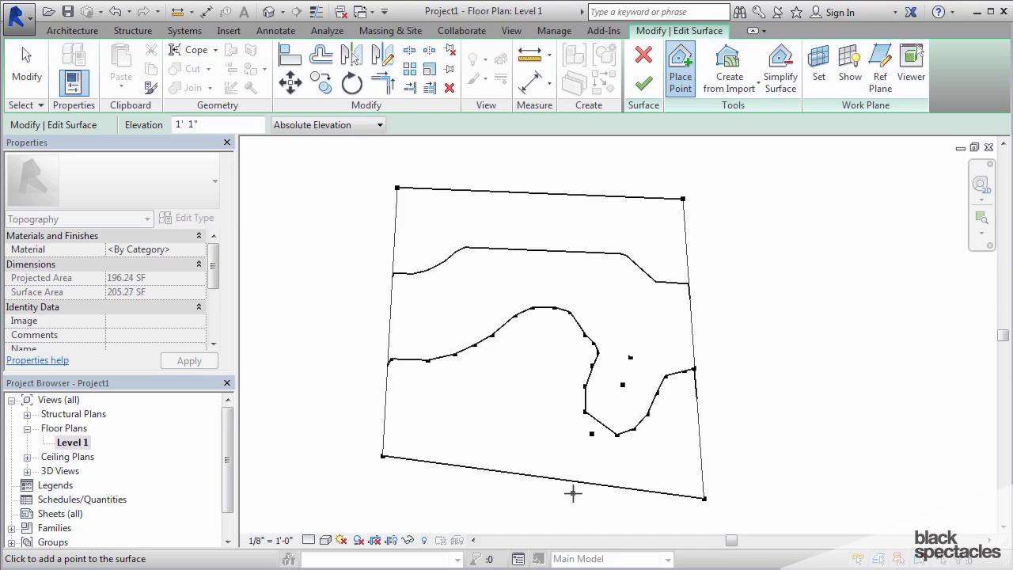
click(610, 413)
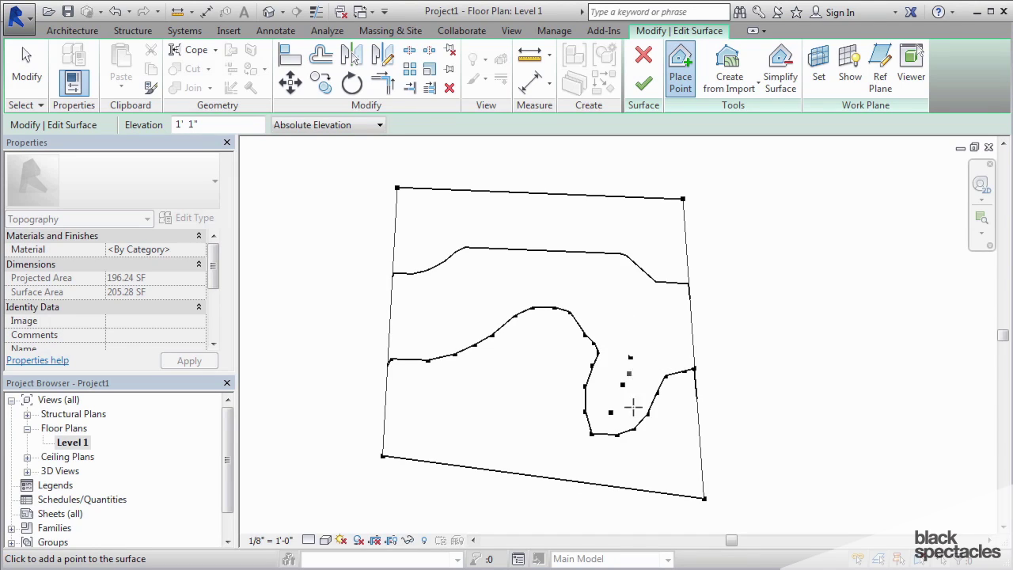